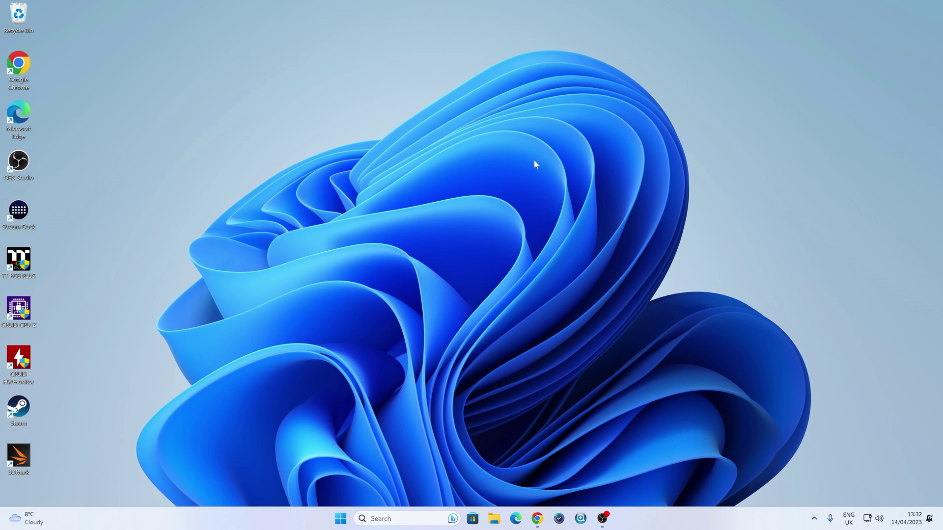
Step: Launch Paint from a Start menu search for 'paint'
{"action": "left_click", "coordinate": [344, 522]}
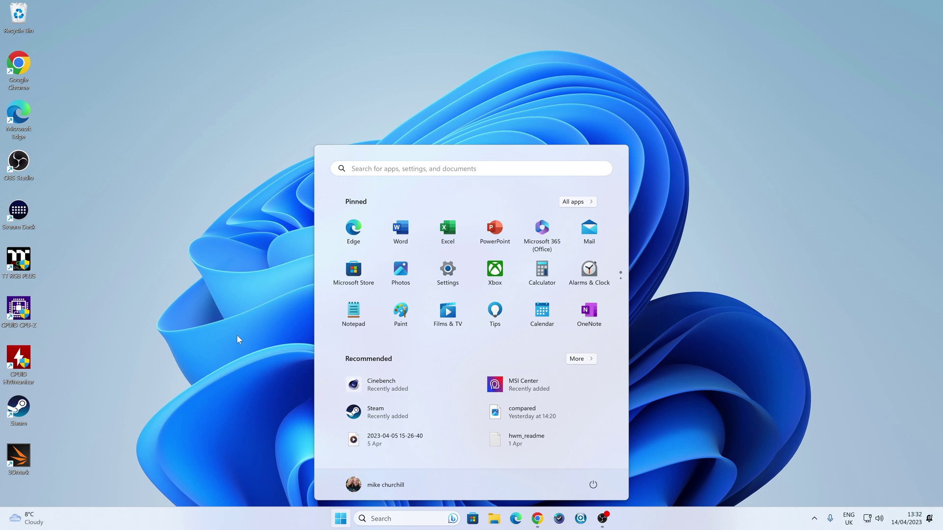
{"action": "type", "text": "paint"}
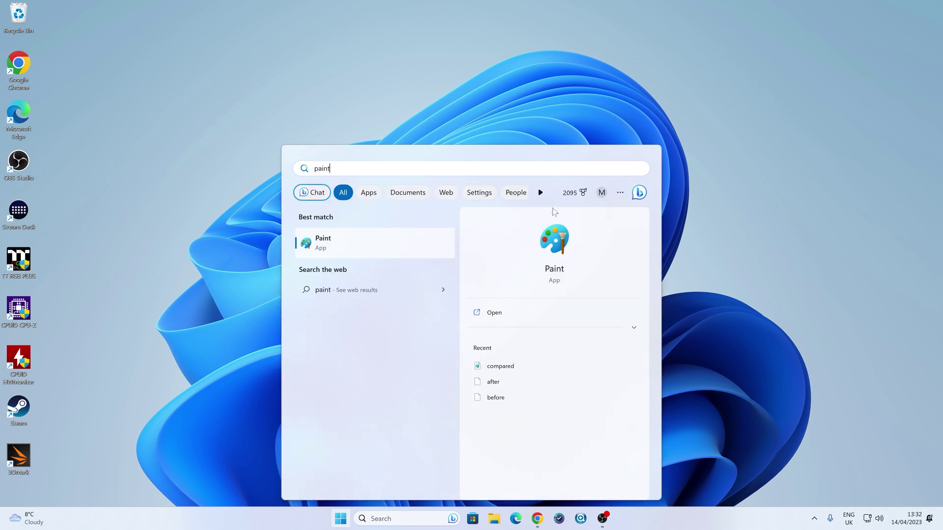
{"action": "key", "text": "Return"}
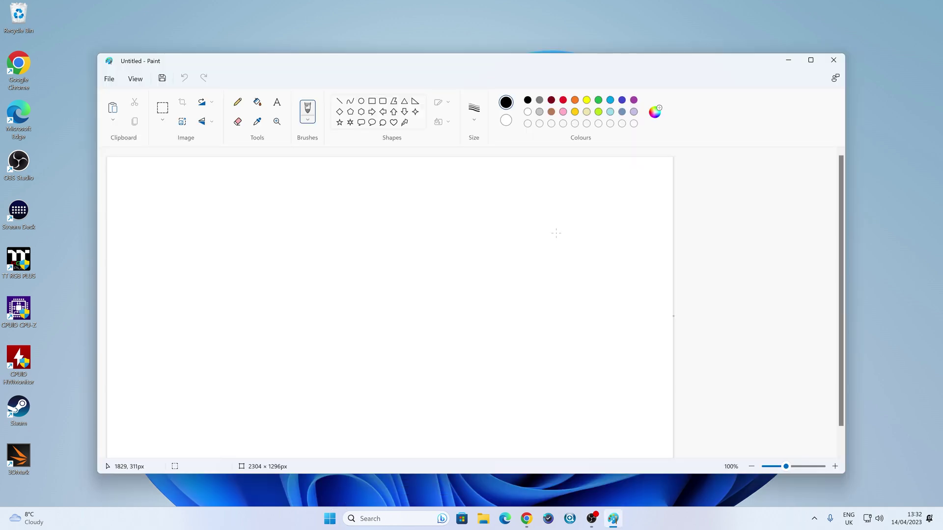
Step: Paste the 3840 × 2160 desktop screenshot, then close Paint without saving
{"action": "left_click", "coordinate": [113, 110]}
{"action": "mouse_move", "coordinate": [278, 61]}
{"action": "left_mouse_down"}
{"action": "mouse_move", "coordinate": [269, 30]}
{"action": "mouse_move", "coordinate": [281, 33]}
{"action": "left_mouse_up"}
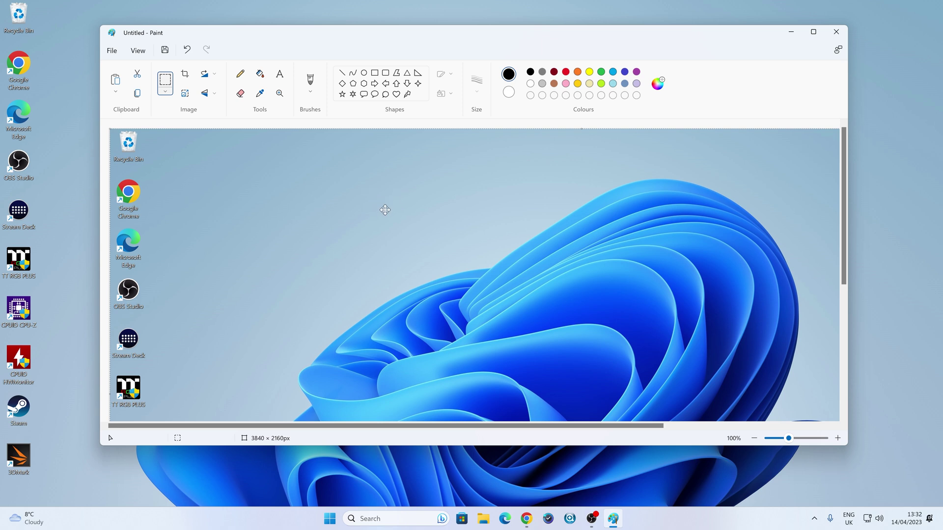
{"action": "left_click", "coordinate": [836, 31]}
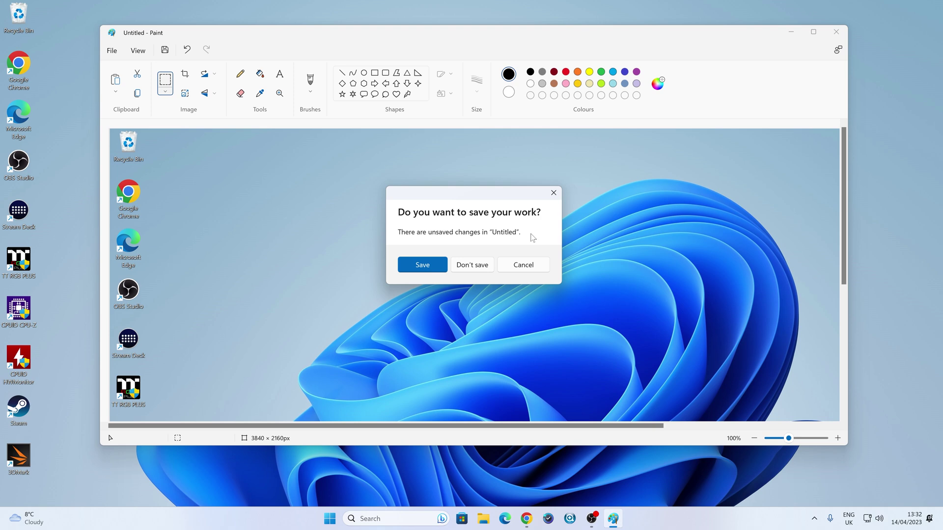
{"action": "left_click", "coordinate": [472, 268]}
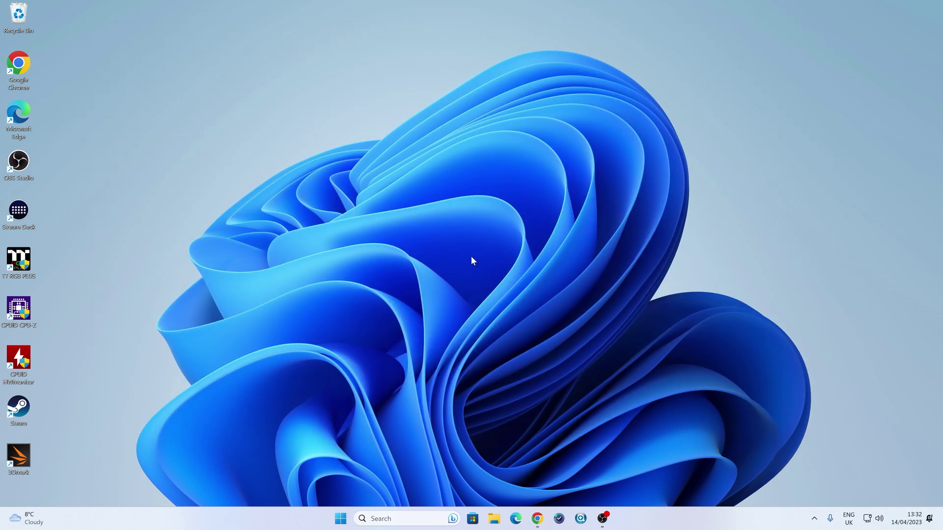
Step: Search Windows for 'sni' and launch the Snipping Tool app
{"action": "left_click", "coordinate": [399, 519]}
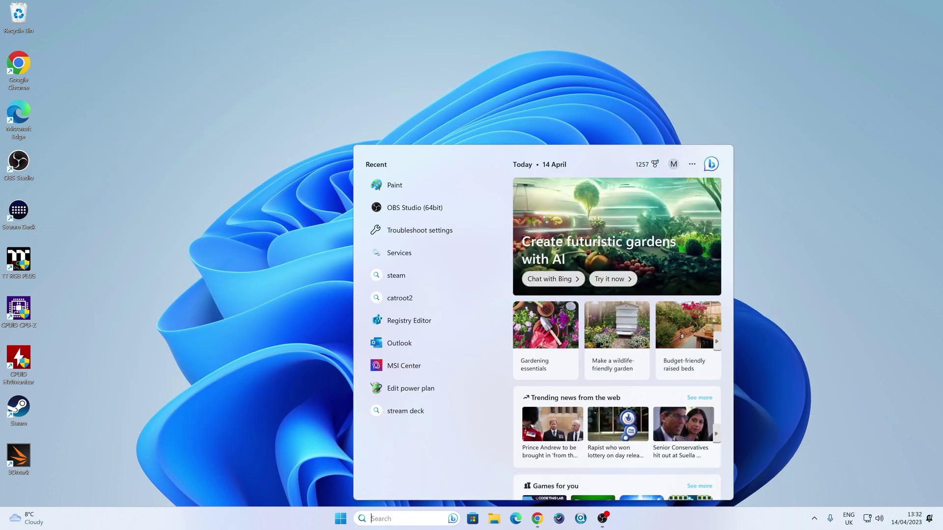
{"action": "type", "text": "sni"}
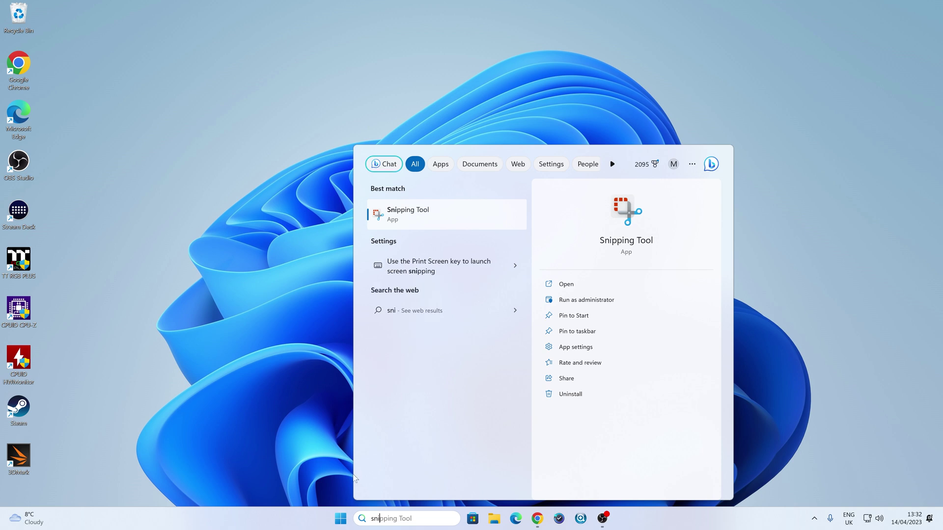
{"action": "left_click", "coordinate": [626, 247]}
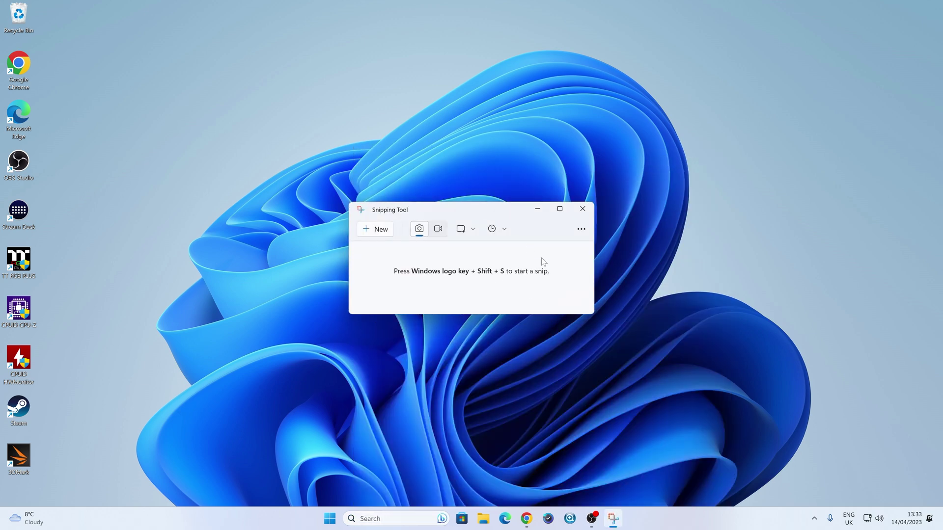
Step: Close Snipping Tool, scroll the MPG B650 CARBON WIFI page in Chrome, then minimize Chrome
{"action": "left_click", "coordinate": [582, 209]}
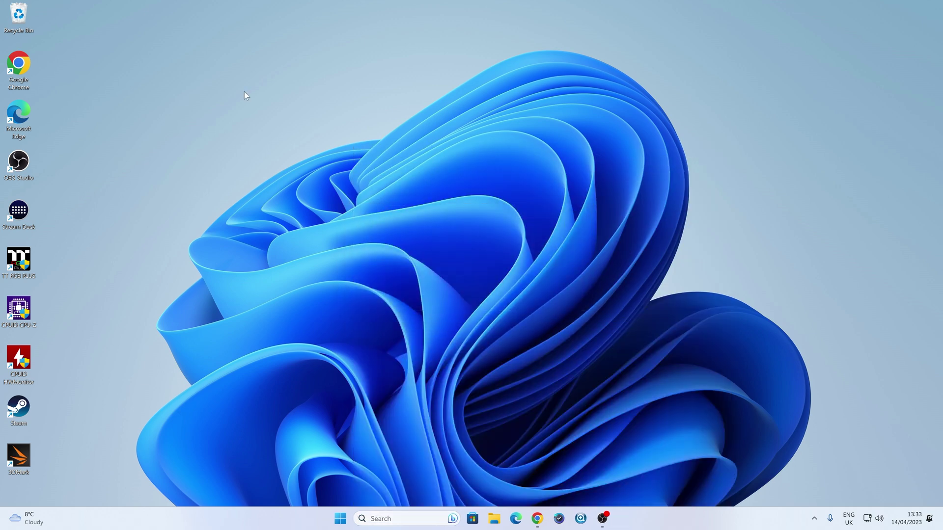
{"action": "left_click_drag", "start_coordinate": [219, 116], "coordinate": [603, 293]}
{"action": "left_click", "coordinate": [538, 519]}
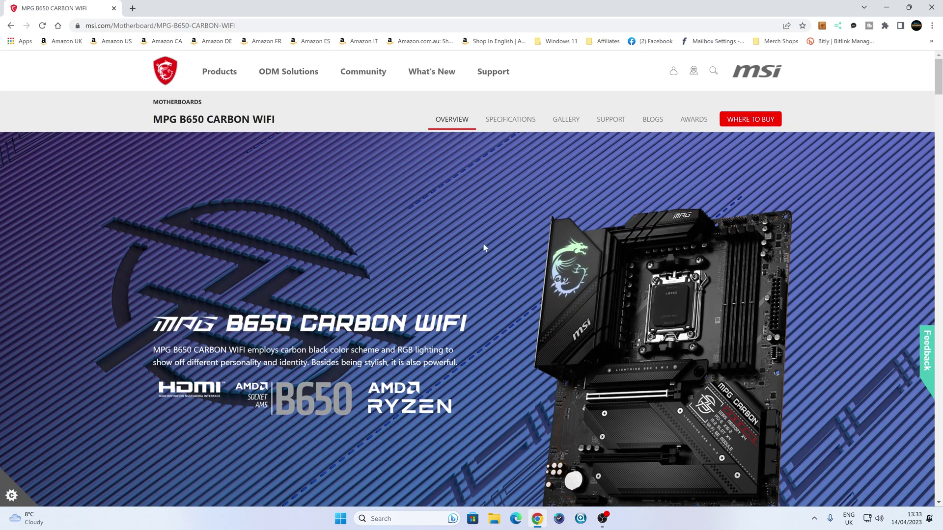
{"action": "scroll", "coordinate": [469, 251], "scroll_direction": "down", "scroll_amount": 2}
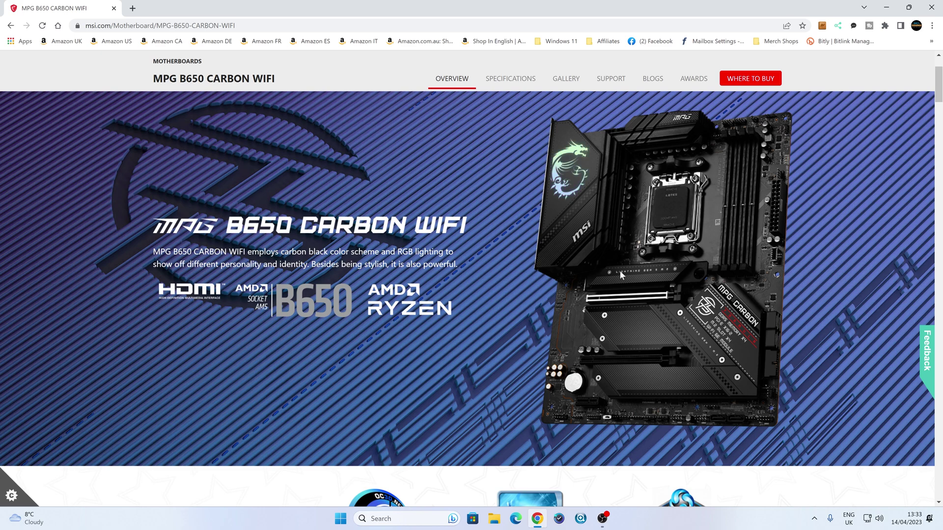
{"action": "left_click", "coordinate": [885, 6]}
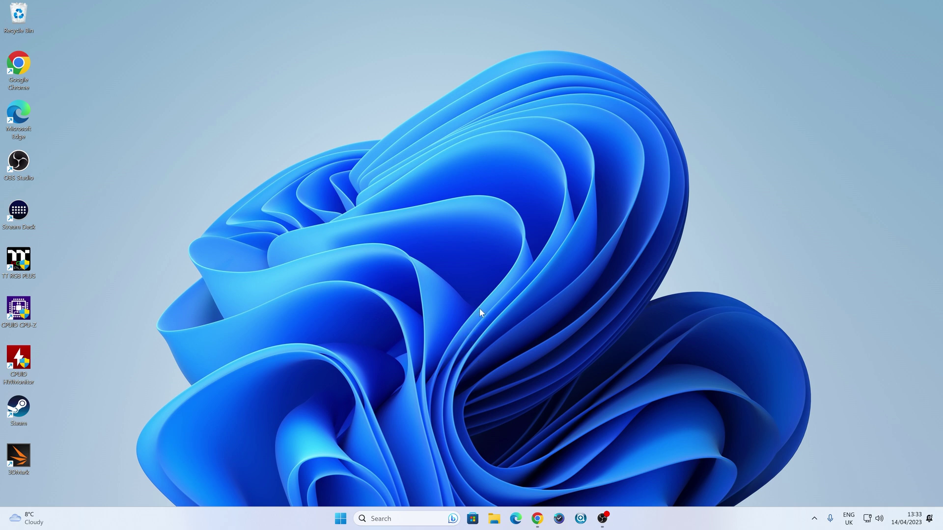
{"action": "left_click", "coordinate": [340, 519]}
Step: In Settings > Accessibility > Keyboard, switch 'Use the Print screen button to open screen snipping' On
{"action": "left_click", "coordinate": [453, 271]}
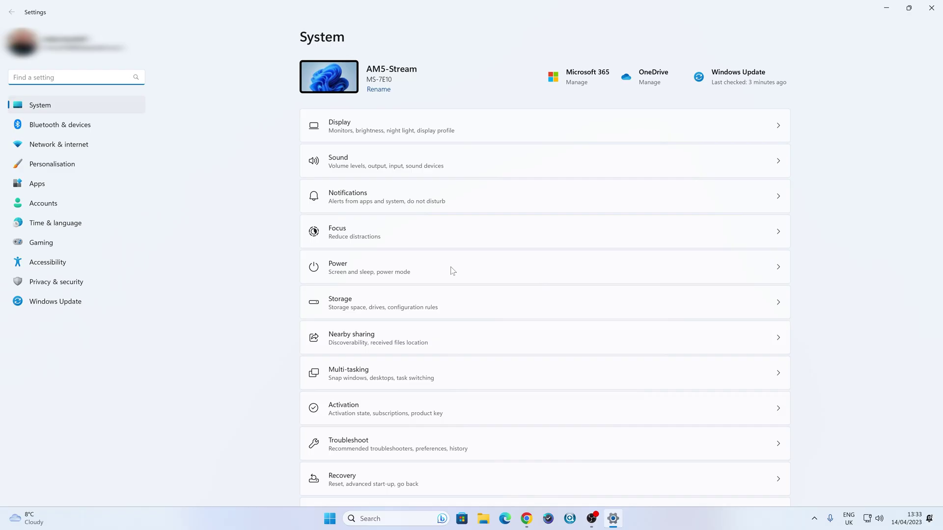
{"action": "left_click", "coordinate": [55, 266]}
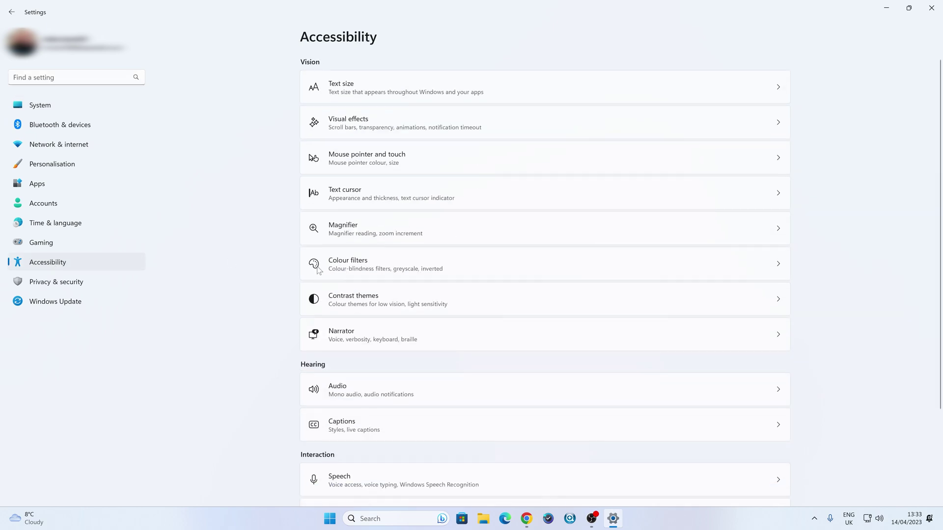
{"action": "scroll", "coordinate": [376, 297], "scroll_direction": "down", "scroll_amount": 3}
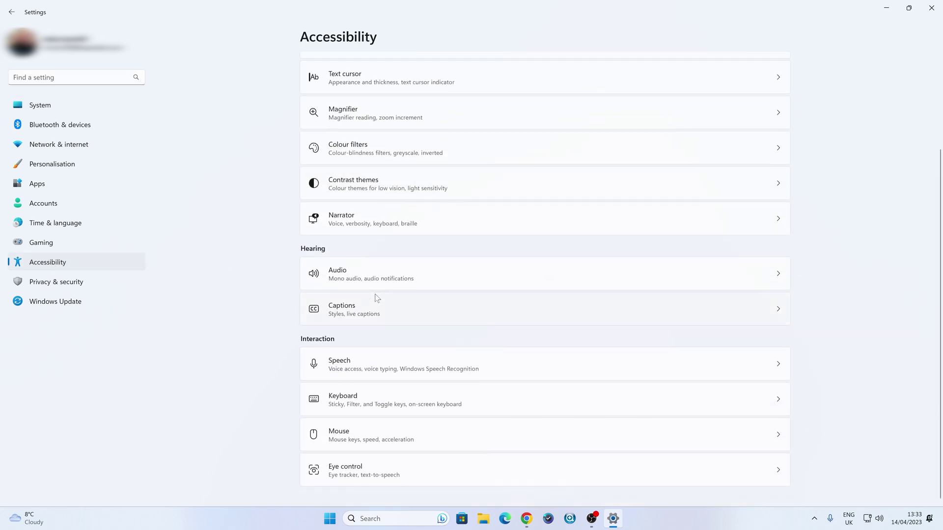
{"action": "left_click", "coordinate": [356, 399]}
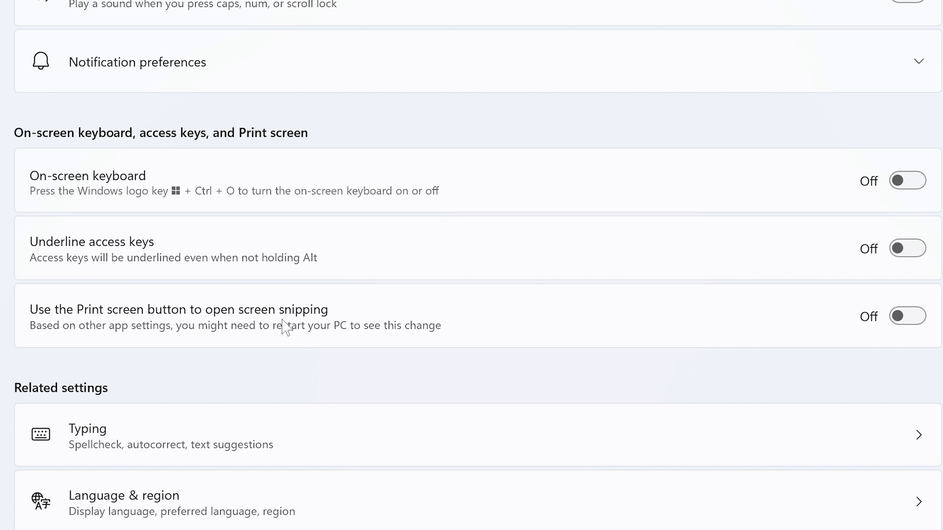
{"action": "left_click", "coordinate": [906, 319]}
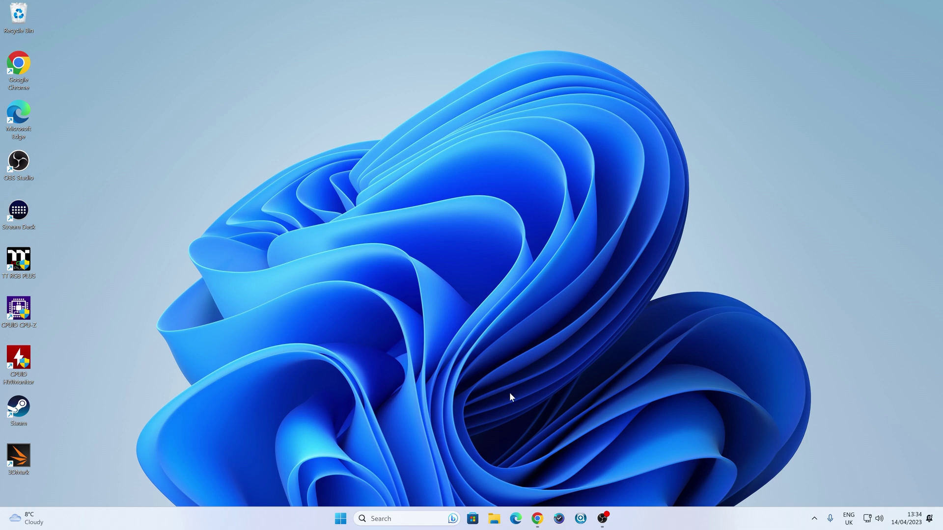
Step: Press Print Screen, snip a rectangle of the wallpaper, then restore the Chrome MSI page
{"action": "key", "text": "Print"}
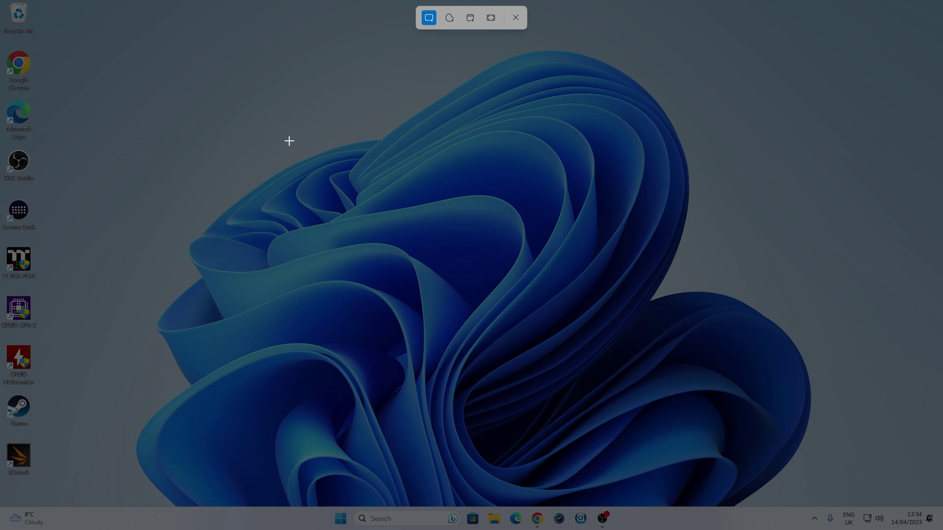
{"action": "left_click_drag", "start_coordinate": [288, 131], "coordinate": [698, 391]}
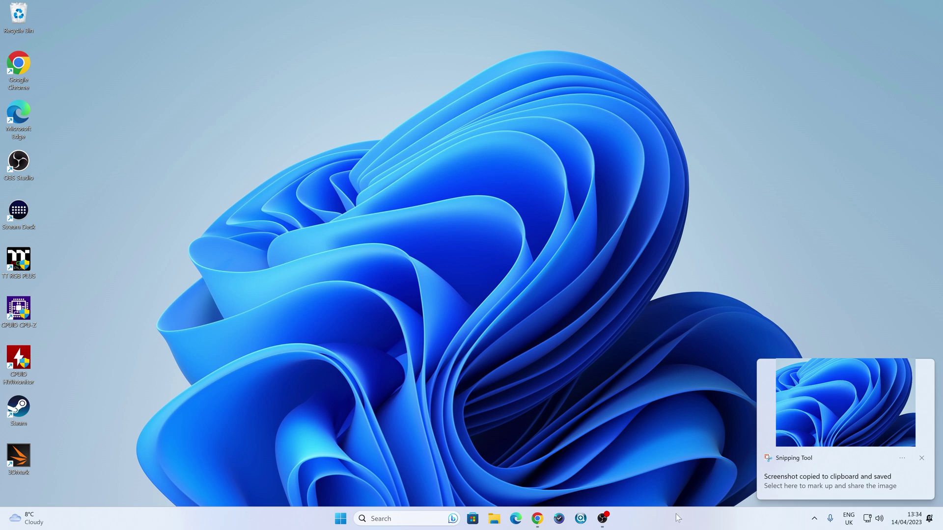
{"action": "mouse_move", "coordinate": [539, 521]}
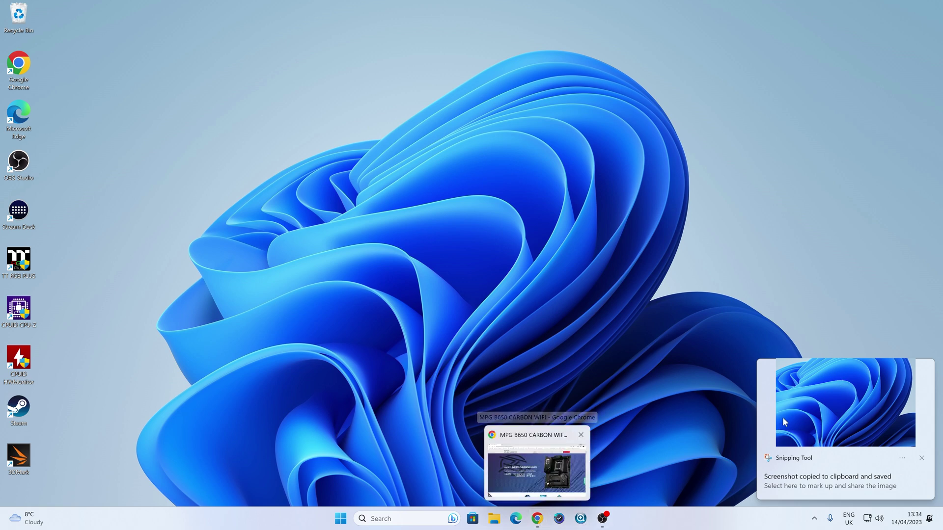
{"action": "left_click", "coordinate": [538, 523]}
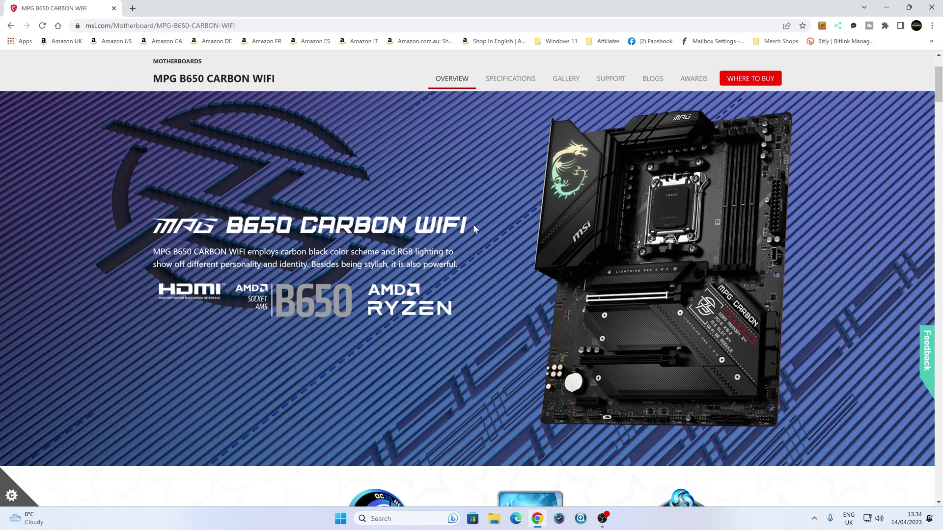
Step: Snip a rectangular region around the MPG B650 CARBON WIFI motherboard image
{"action": "key", "text": "super+shift+s"}
{"action": "left_click_drag", "start_coordinate": [495, 96], "coordinate": [839, 442]}
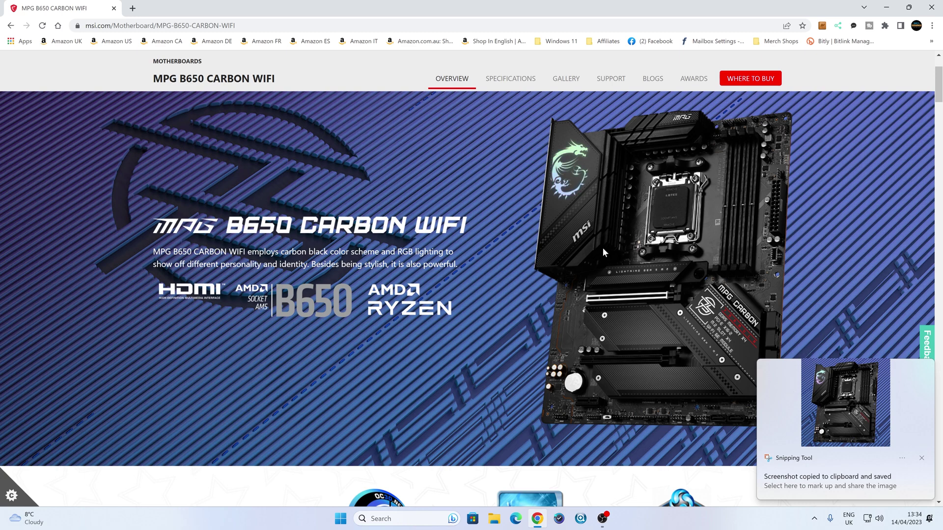
Step: Minimize Chrome, dismiss the snip notification, and start then cancel a new snip
{"action": "left_click", "coordinate": [887, 8]}
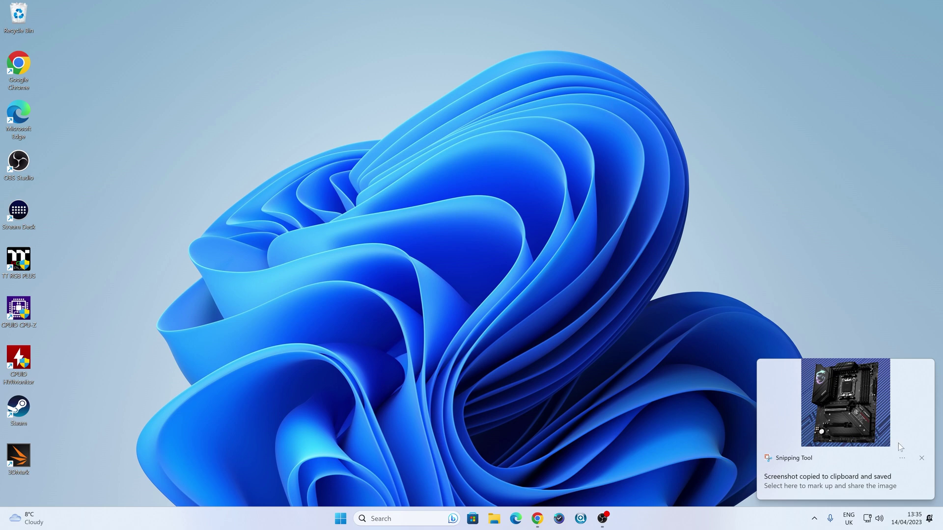
{"action": "left_click", "coordinate": [923, 458]}
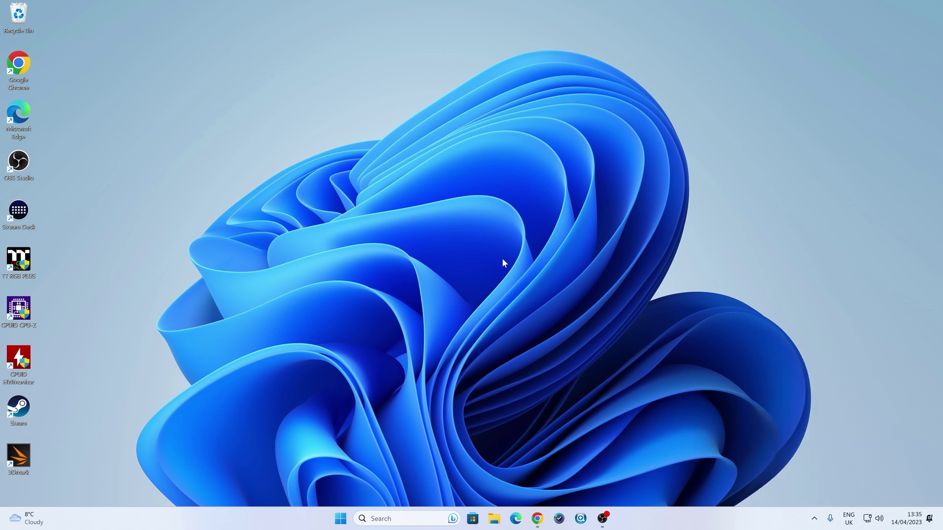
{"action": "key", "text": "super+shift+s"}
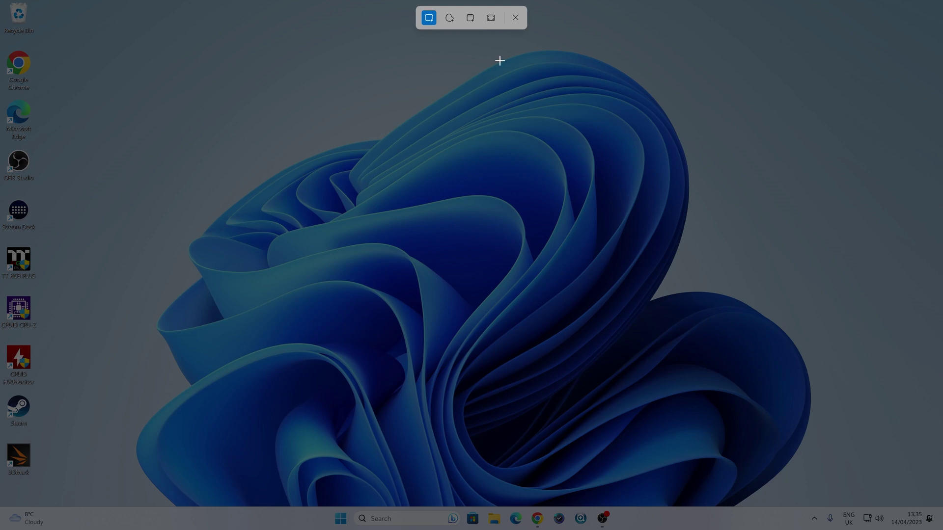
{"action": "left_click", "coordinate": [516, 18]}
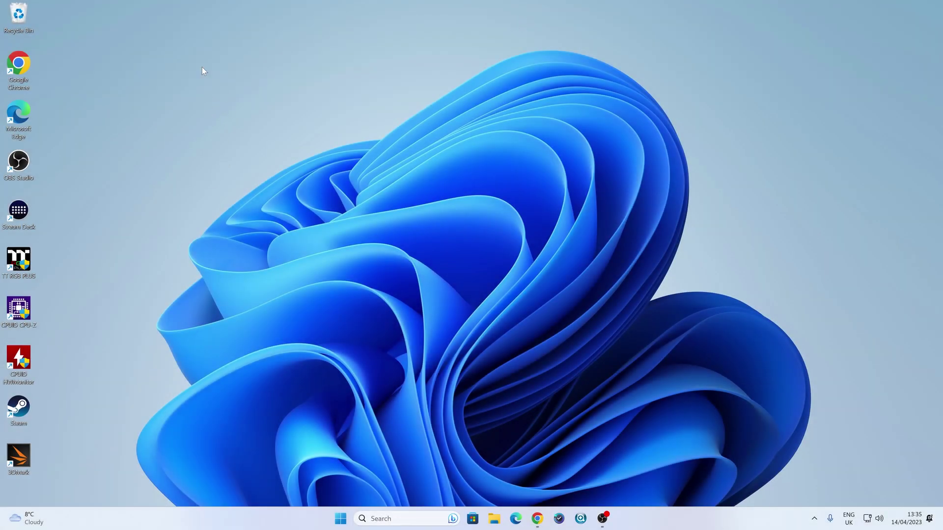